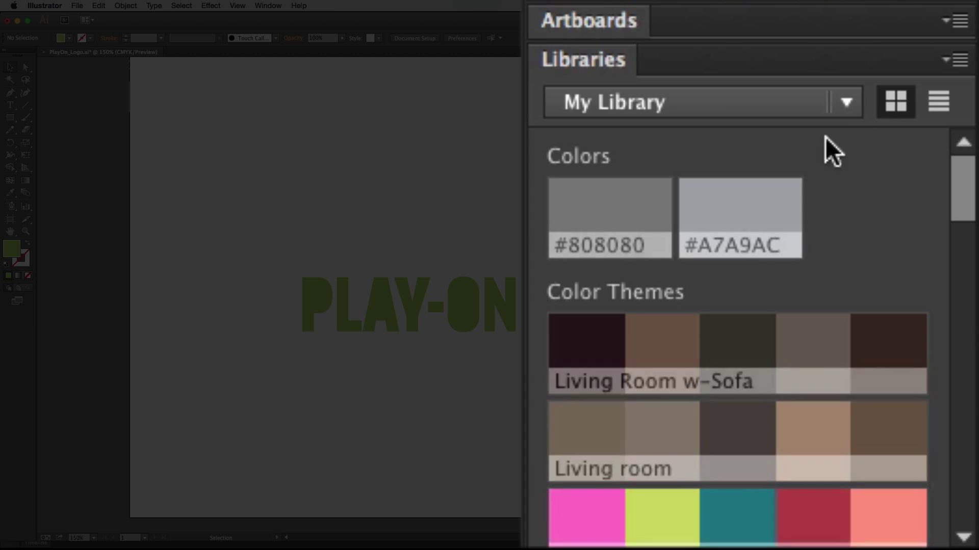
# - Create a new, empty CC library named 'T & T' from the Libraries panel
pyautogui.click(847, 105)
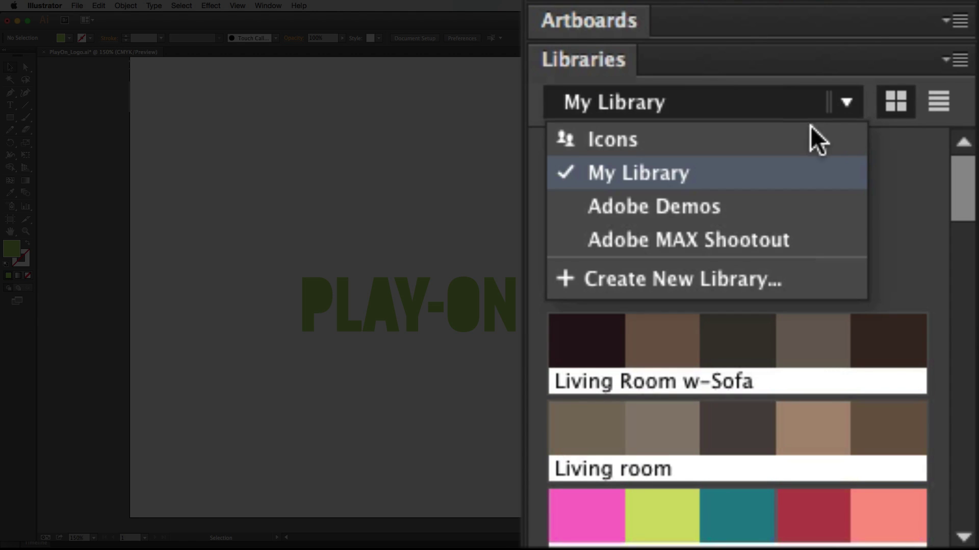
pyautogui.click(716, 277)
pyautogui.click(670, 204)
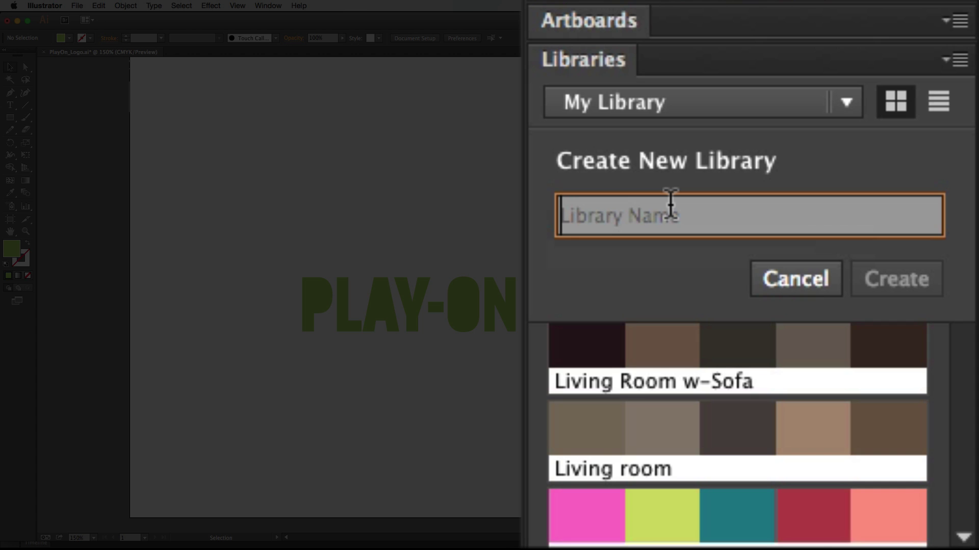
pyautogui.write('T & T')
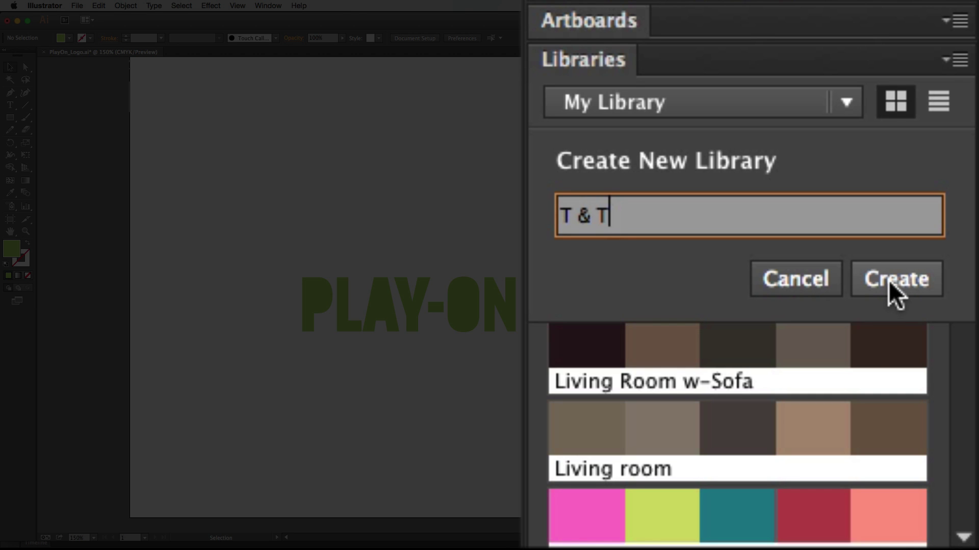
pyautogui.click(889, 283)
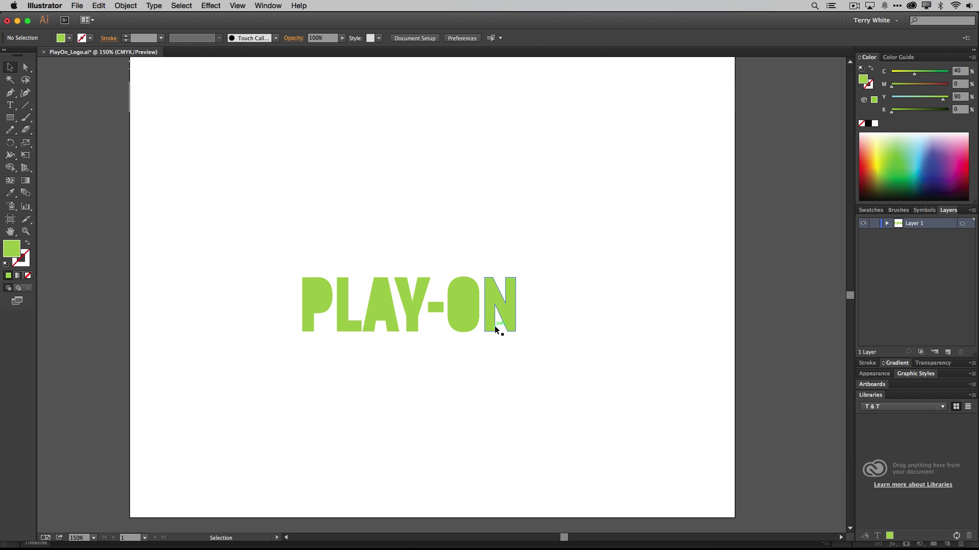
# - Drag the PLAY-ON logo group into the T & T library as Artwork 1, then deselect it
pyautogui.click(470, 322)
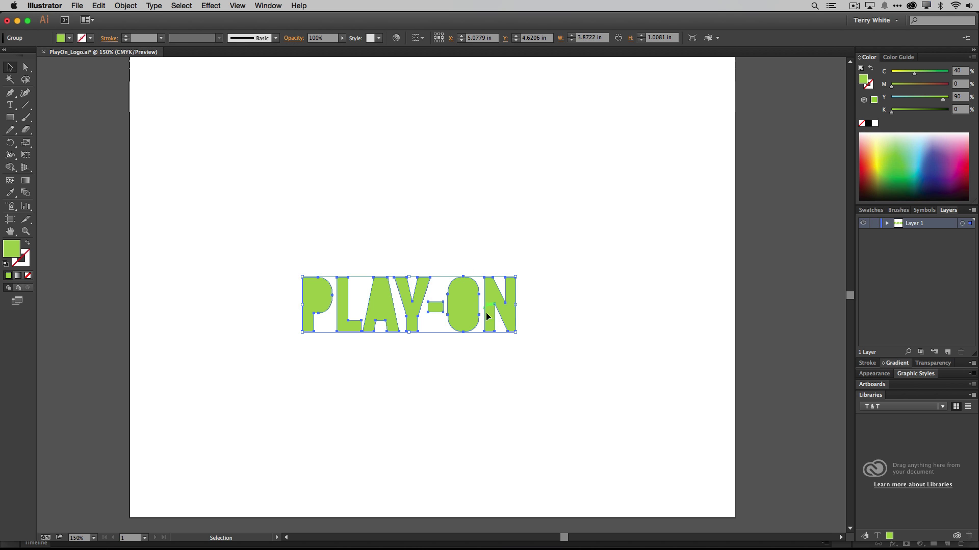
pyautogui.moveTo(470, 327); pyautogui.dragTo(886, 463)
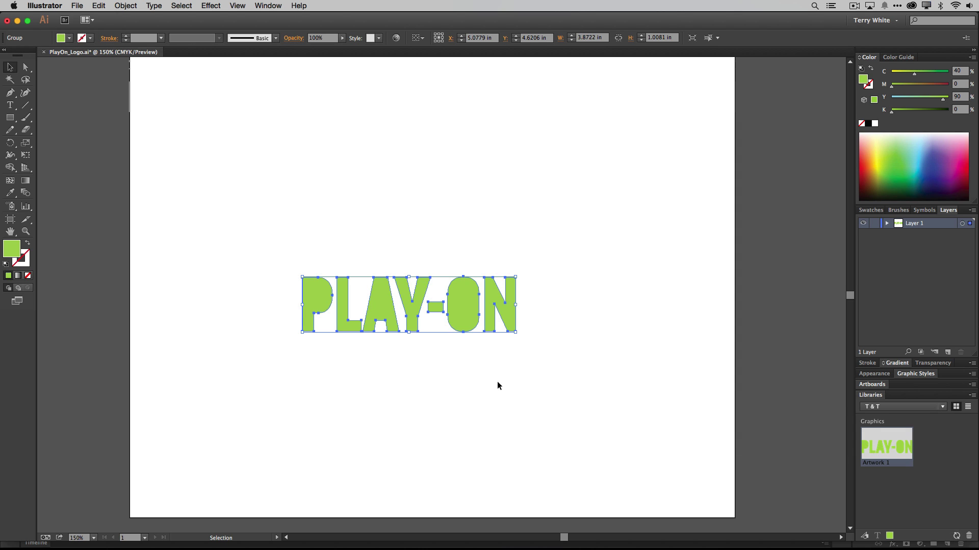
pyautogui.click(467, 372)
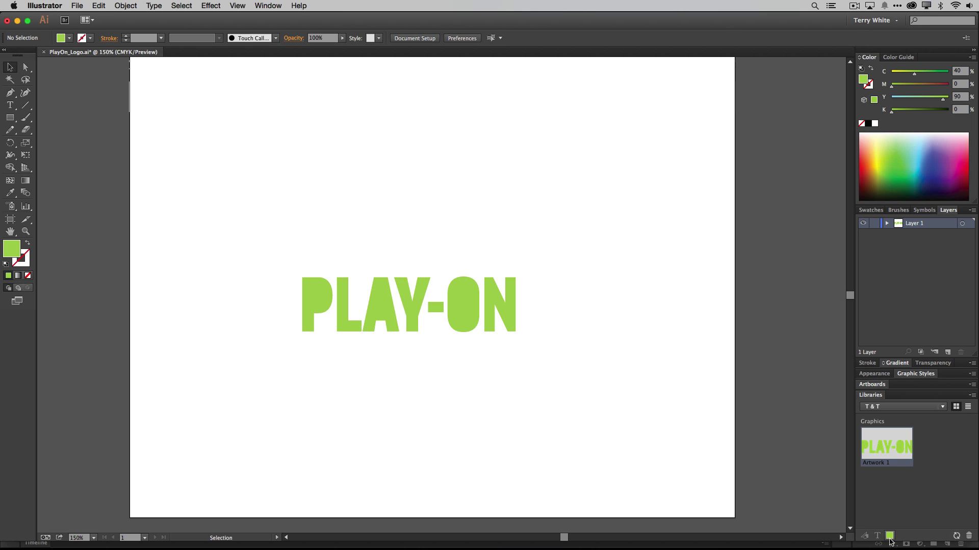
# - Add the logo's current green fill colour to the T & T library
pyautogui.click(890, 536)
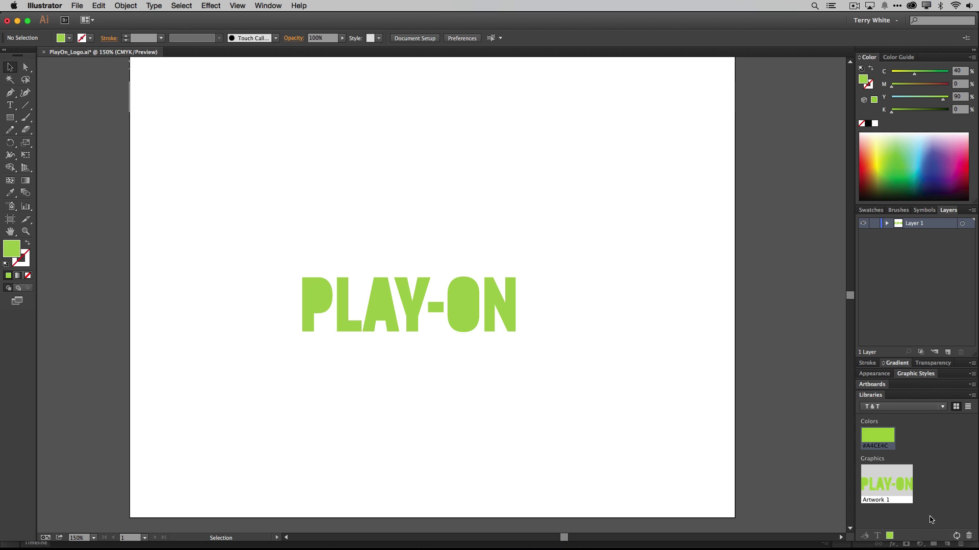
pyautogui.moveTo(640, 548)
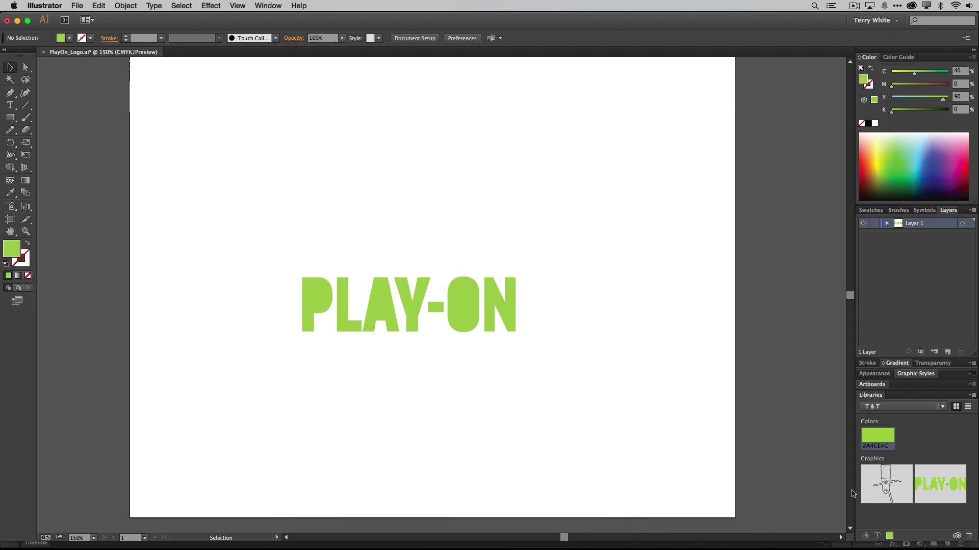
# - Switch to the Photoshop webpage mockup and make T & T the active library
pyautogui.moveTo(421, 548)
pyautogui.click(355, 539)
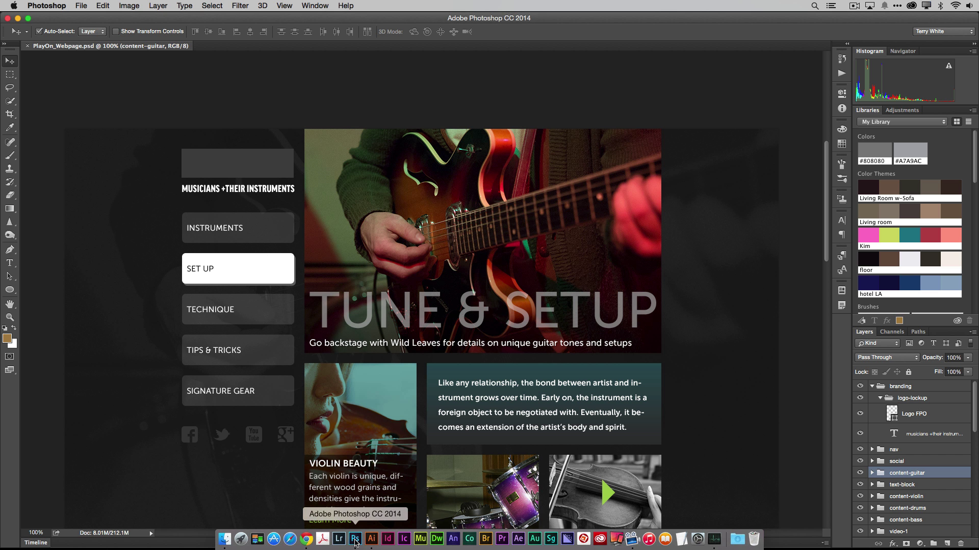
pyautogui.click(895, 124)
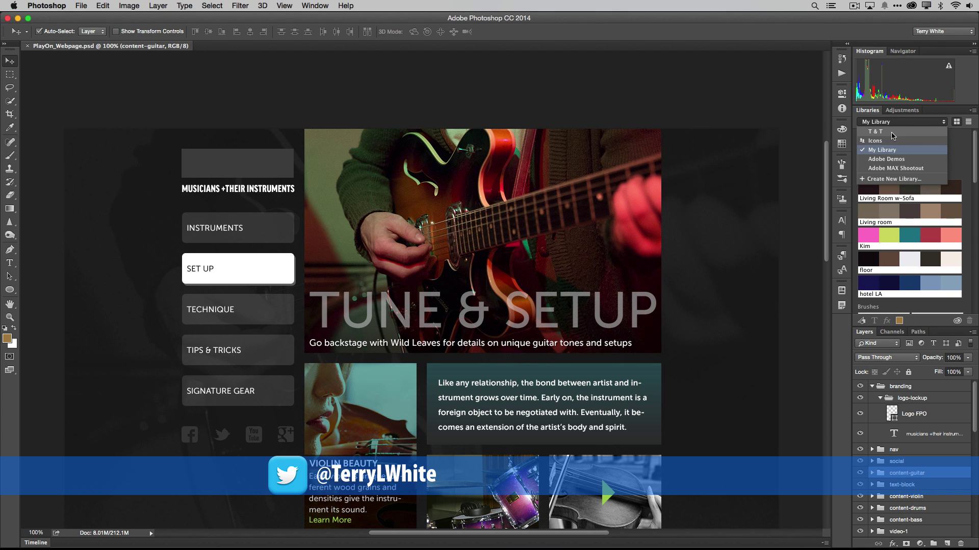
pyautogui.click(893, 136)
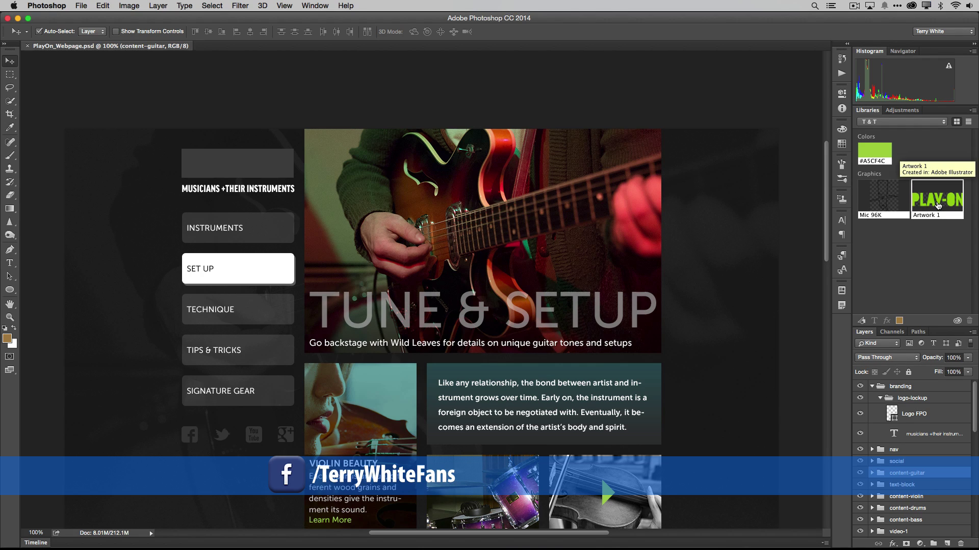
# - Place Artwork 1 in the mockup's top-left logo area, scaled down to about 84%
pyautogui.moveTo(938, 206); pyautogui.dragTo(231, 160)
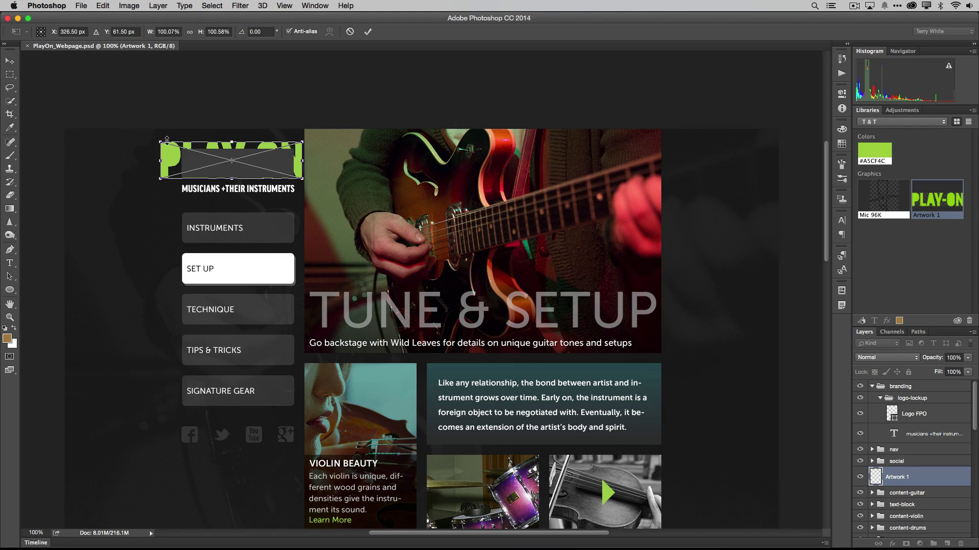
pyautogui.moveTo(159, 140); pyautogui.dragTo(183, 150)
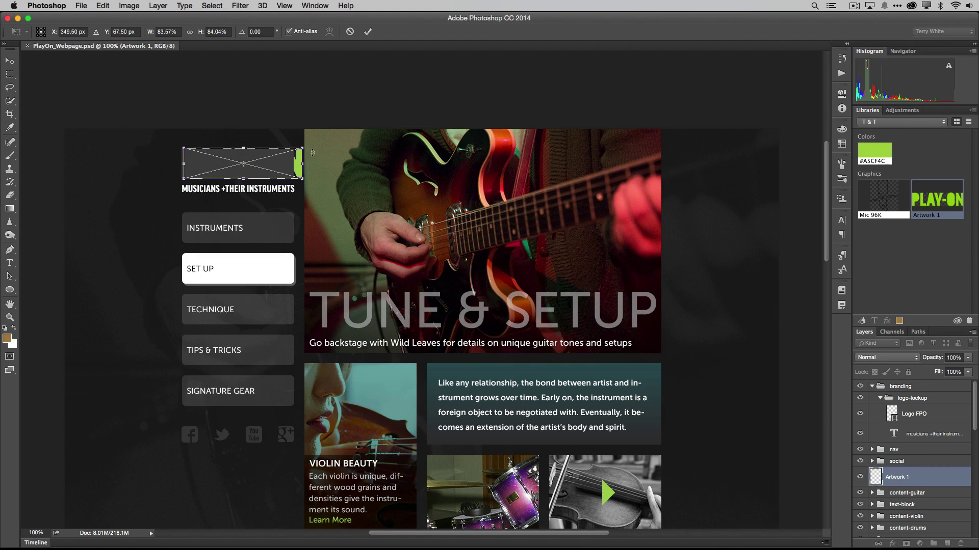
pyautogui.moveTo(301, 148); pyautogui.dragTo(294, 149)
pyautogui.press('Return')
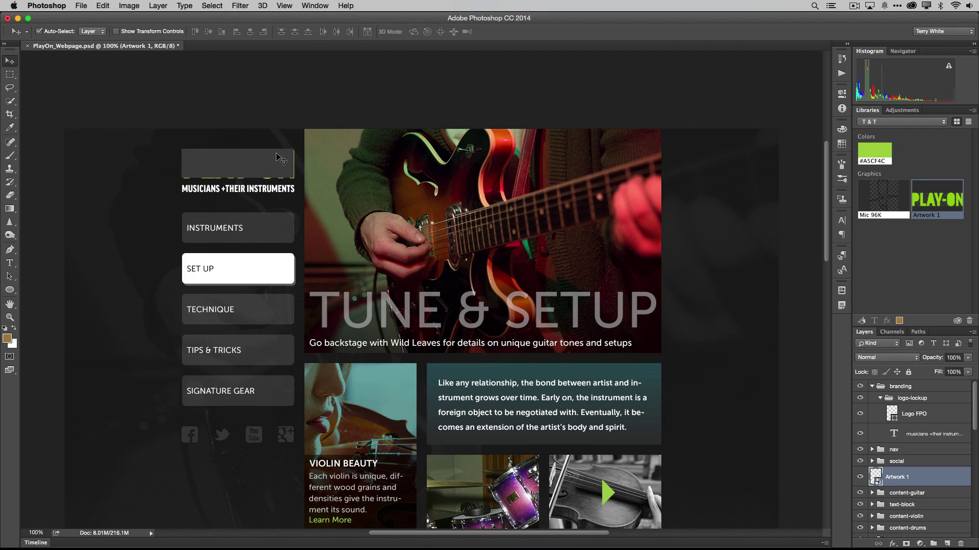
# - Hide the grey Logo FPO placeholder layer so the green PLAY-ON logo shows
pyautogui.click(266, 165)
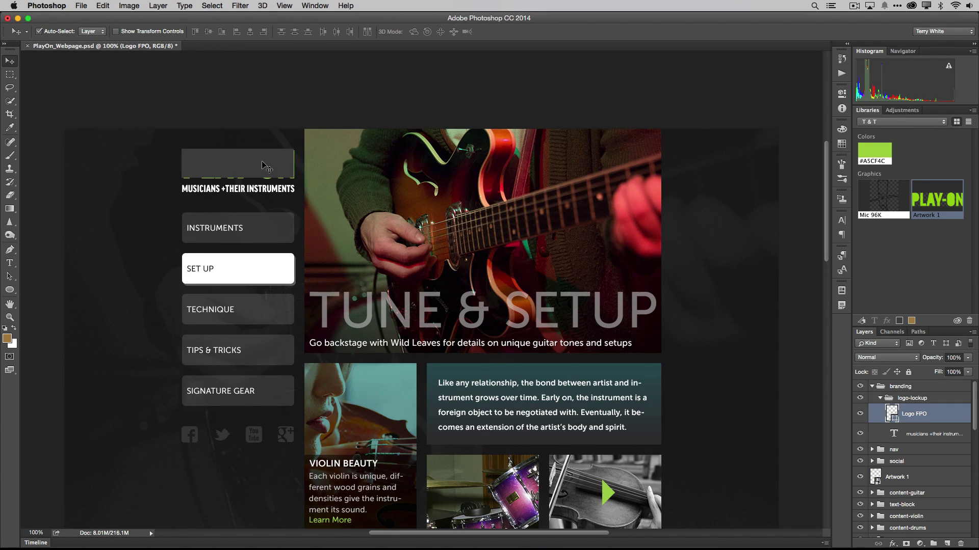
pyautogui.click(859, 417)
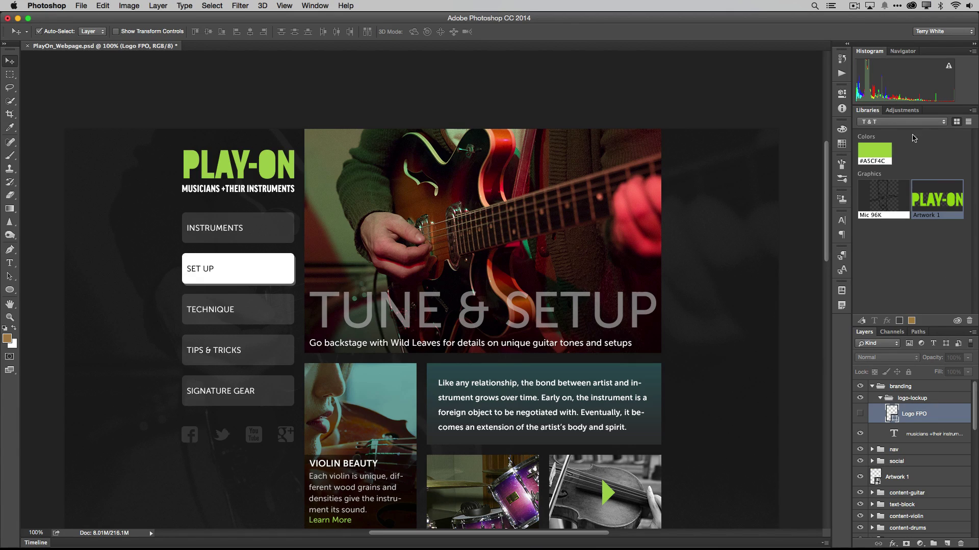
pyautogui.click(972, 111)
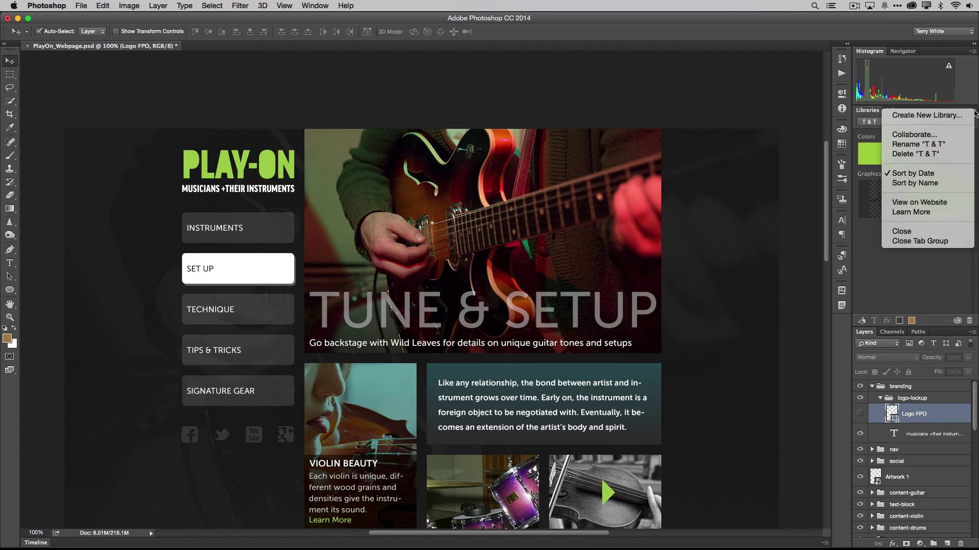
# - Choose Collaborate... to open the T & T library's Collaborators page in the browser
pyautogui.click(958, 135)
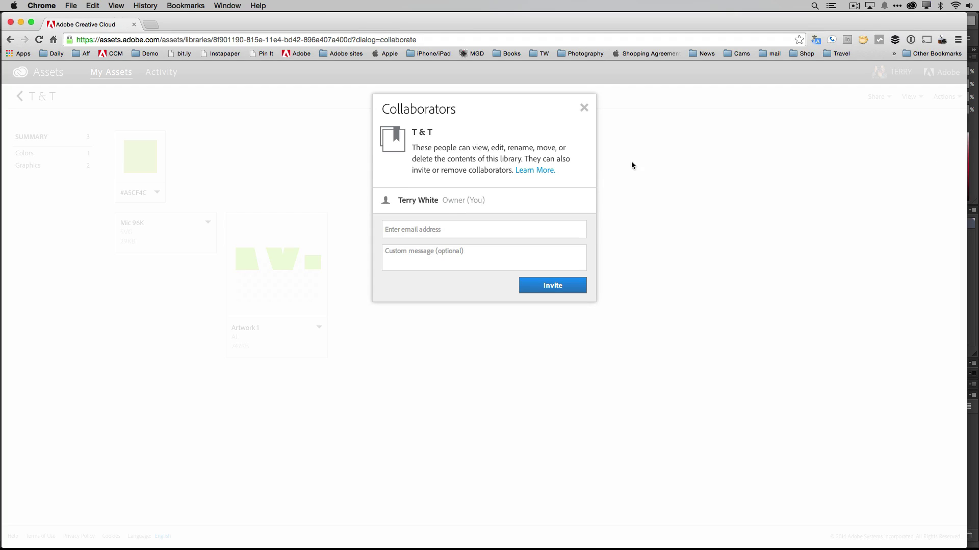
# - Invite a collaborator's e-mail address to the T & T library, then close the dialog
pyautogui.click(444, 229)
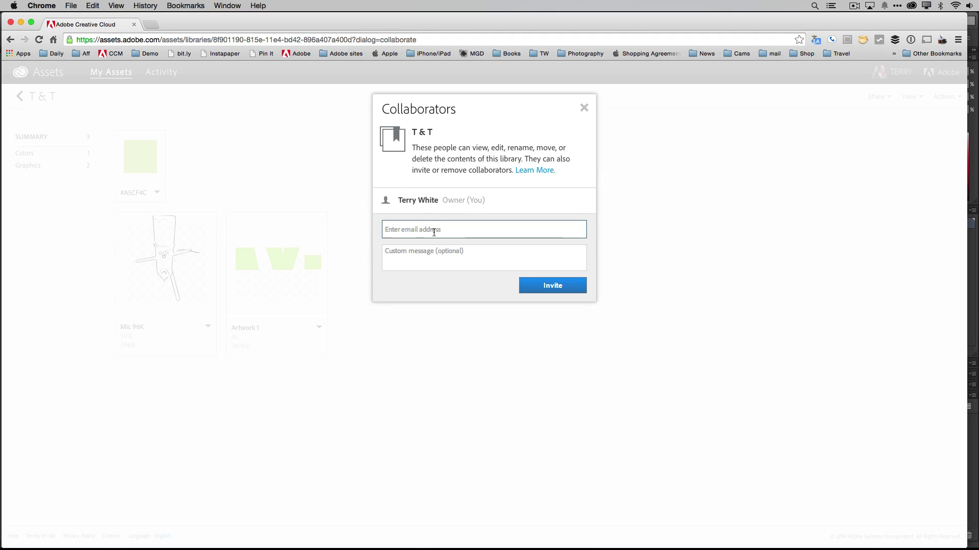
pyautogui.click(507, 251)
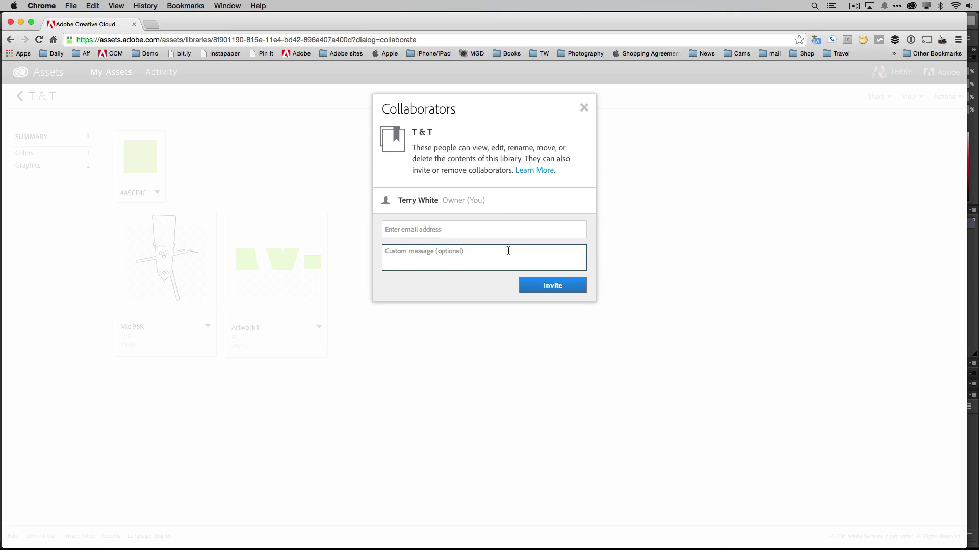
pyautogui.click(569, 286)
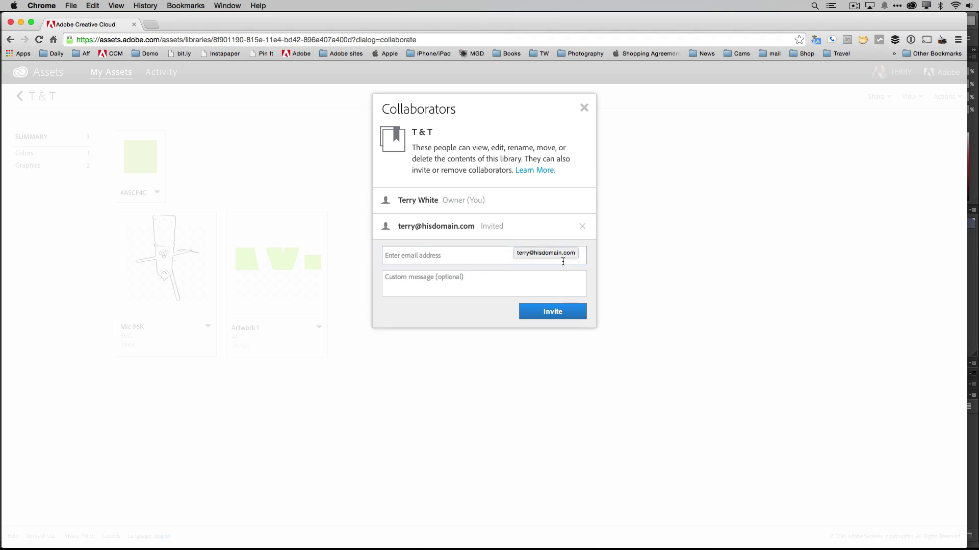
pyautogui.click(584, 109)
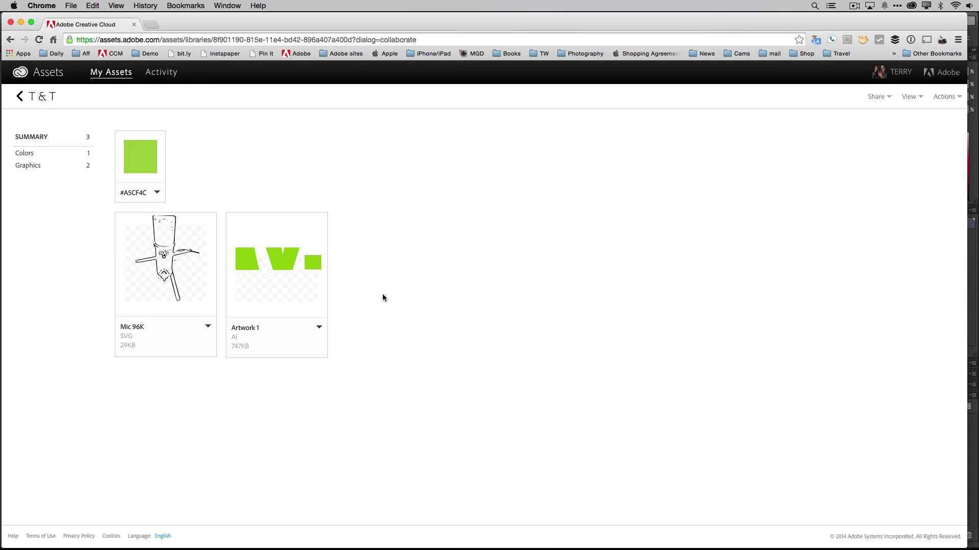
# - Return to Photoshop and open the Creative Cloud menu-bar assets panel
pyautogui.press('super+Tab')
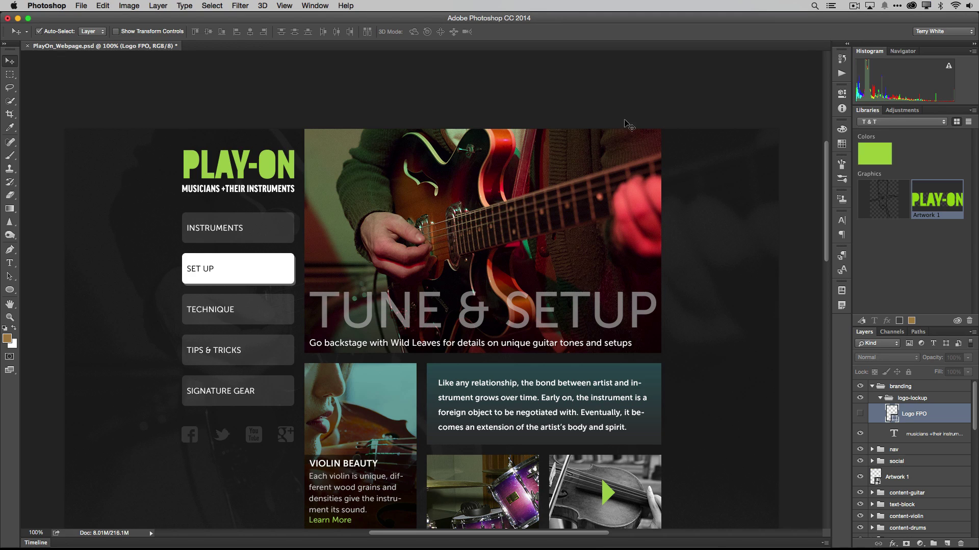
pyautogui.click(911, 5)
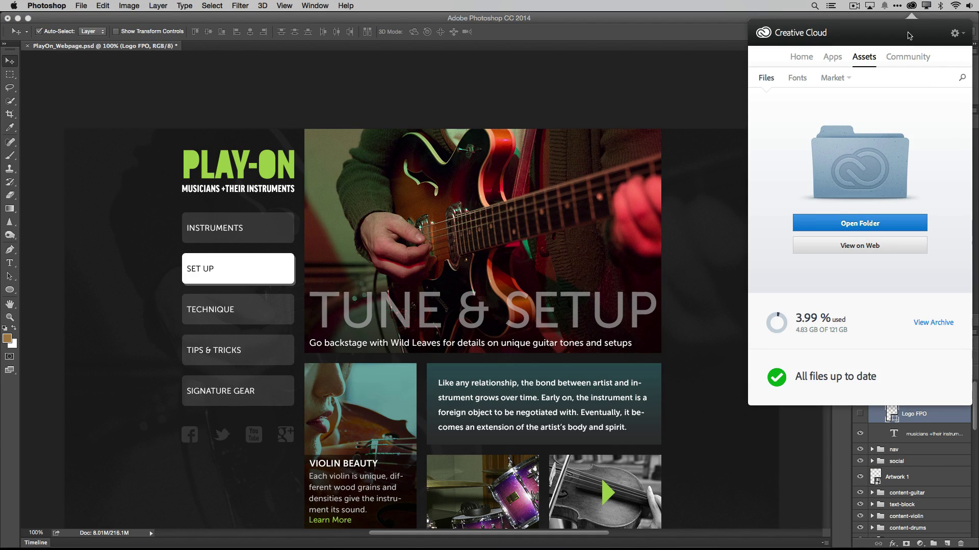
# - Add the Market's Vinyl Record MockUp to the T & T library, then close the panel
pyautogui.click(838, 78)
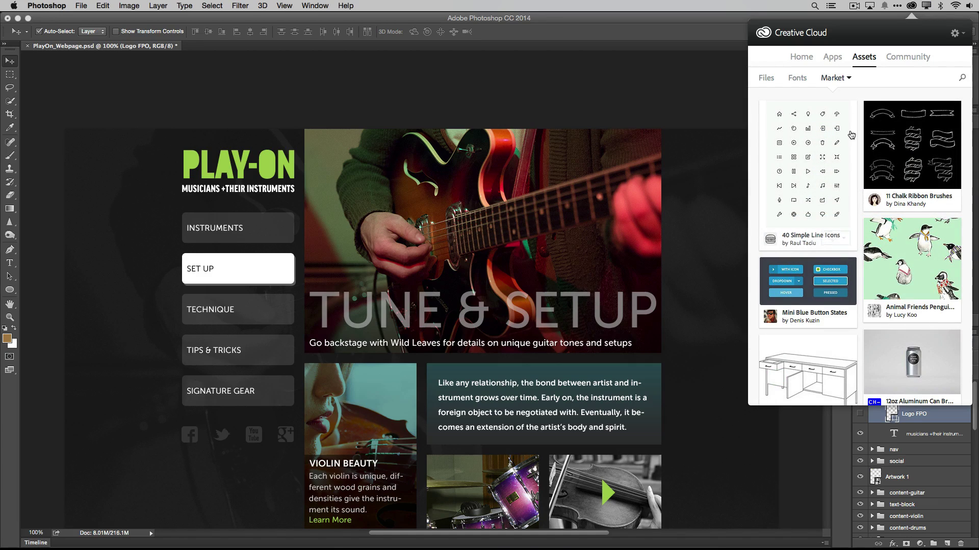
pyautogui.scroll(-10, 846, 163)
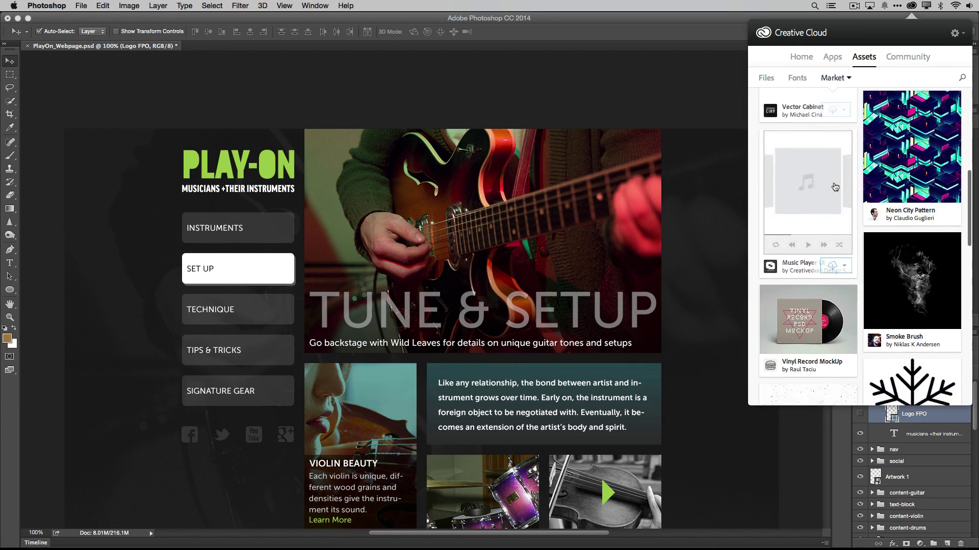
pyautogui.scroll(-3, 835, 187)
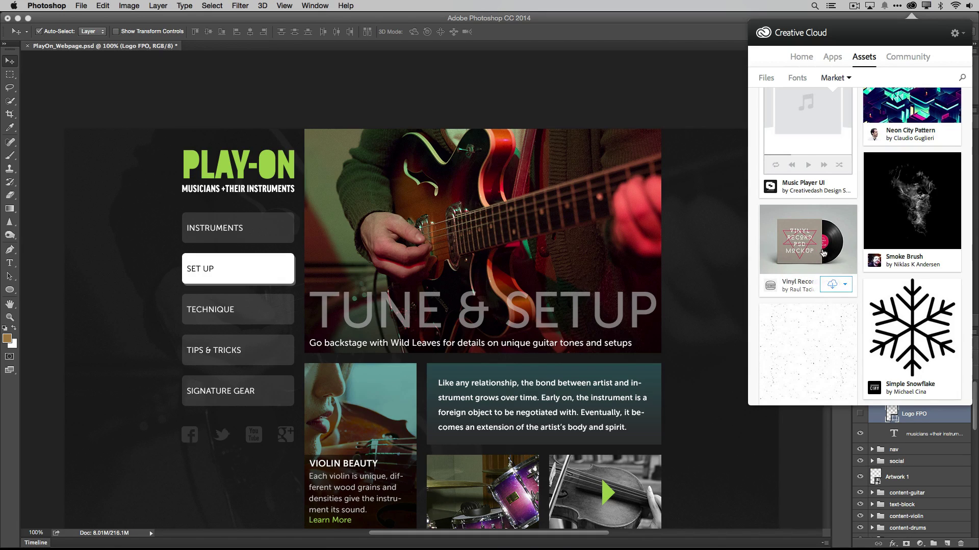
pyautogui.click(845, 285)
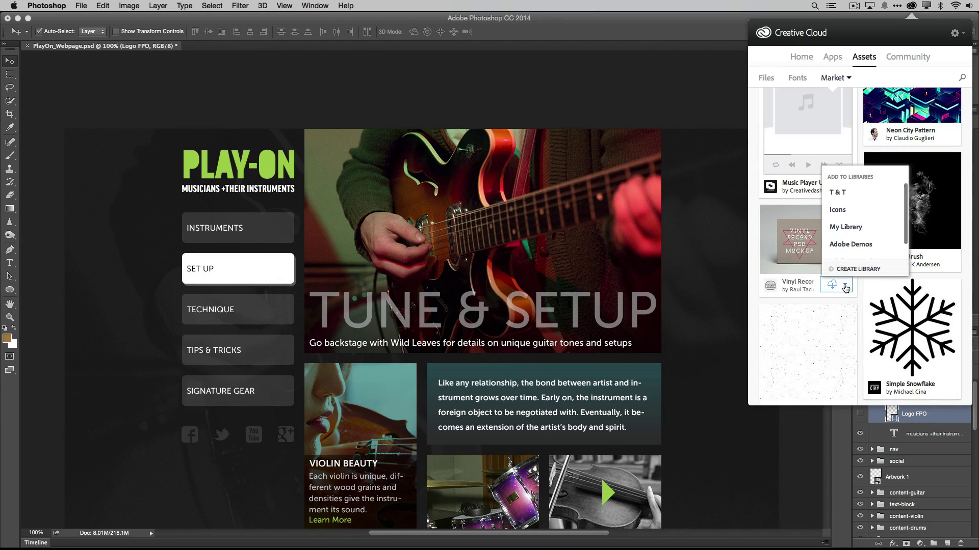
pyautogui.click(849, 196)
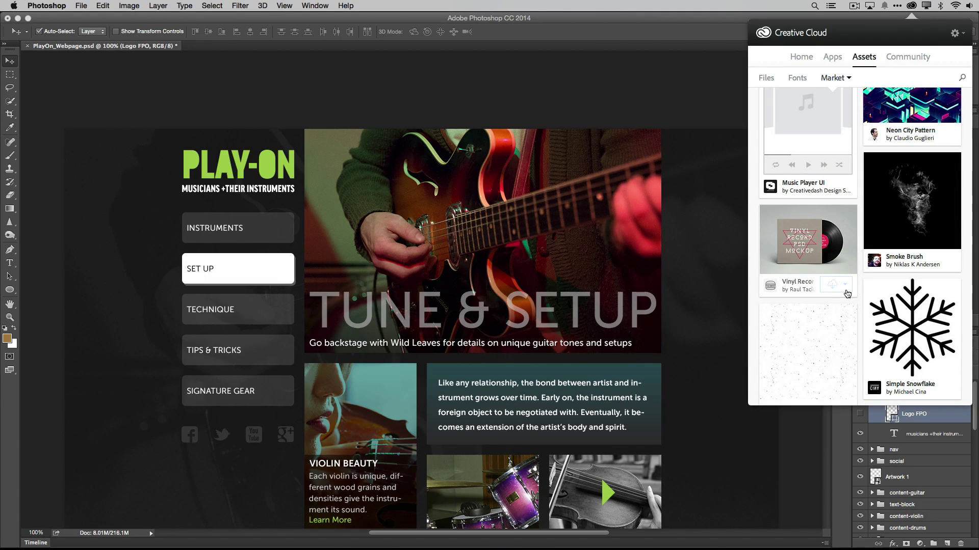
pyautogui.click(911, 6)
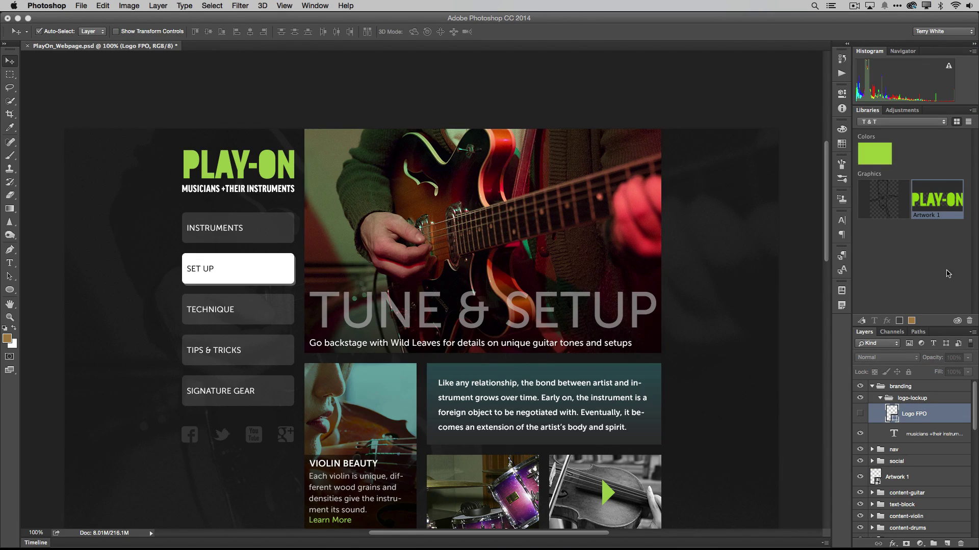
# - In Photoshop's Libraries panel, switch from T & T to the Icons library of social-media graphics
pyautogui.click(957, 322)
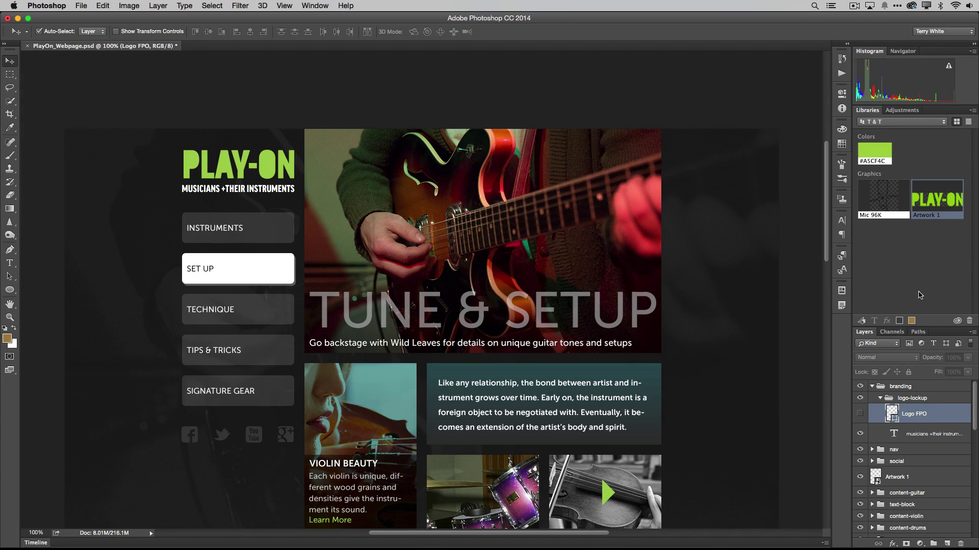
pyautogui.click(891, 124)
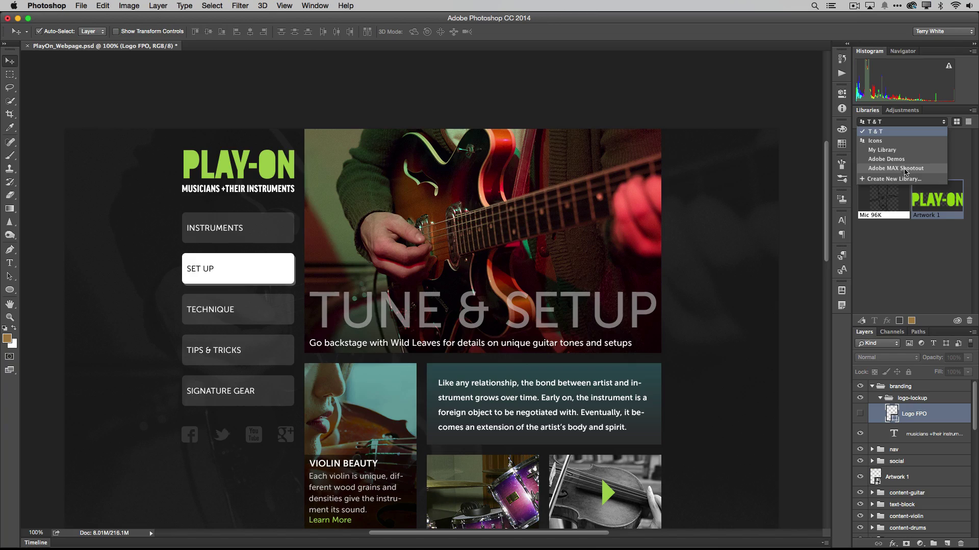
pyautogui.click(885, 145)
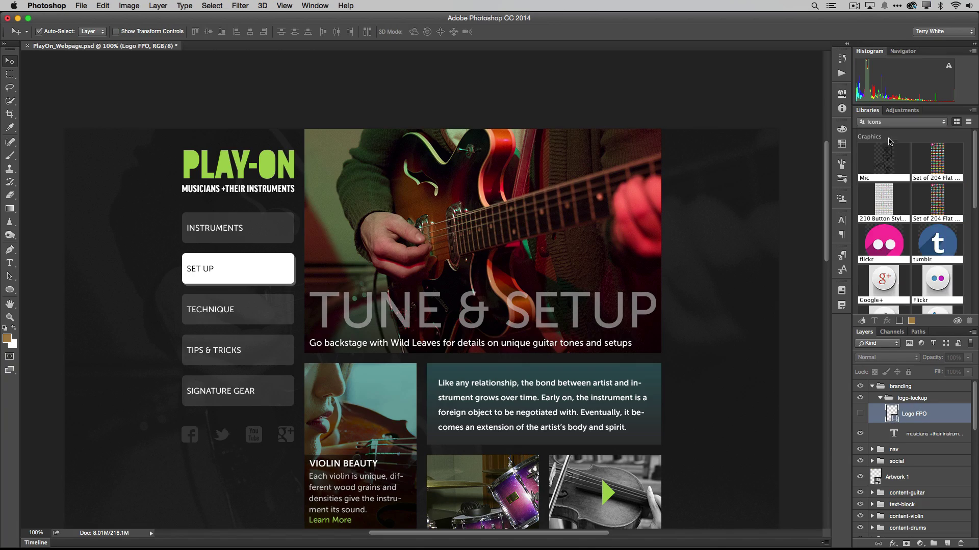
pyautogui.scroll(-4, 938, 192)
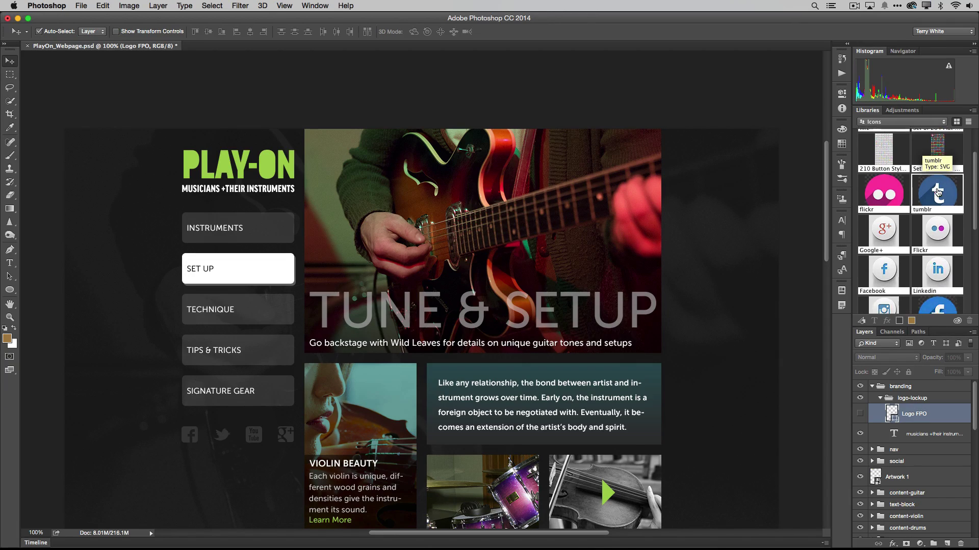